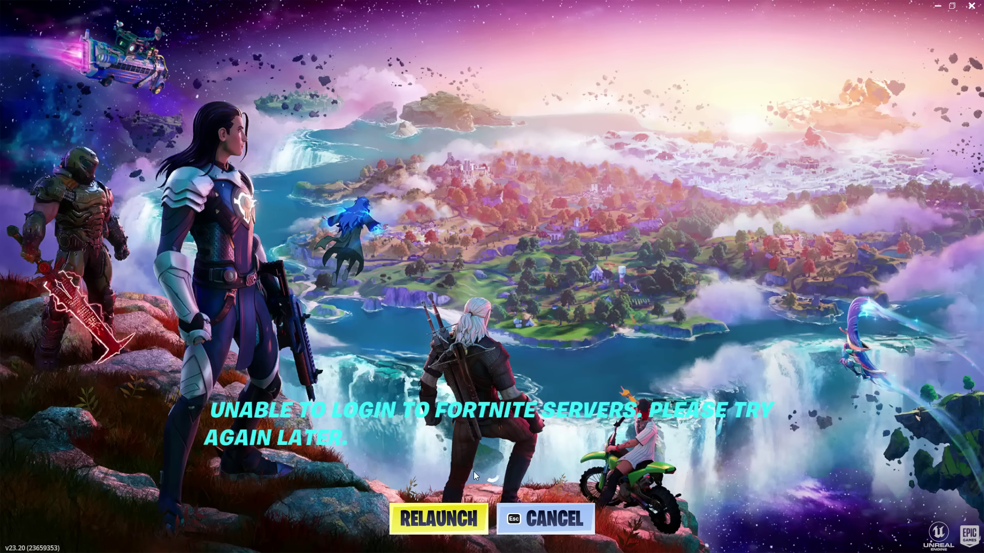
# Retry connecting, then end the unresponsive Fortnite task in Task Manager.
pyautogui.click(445, 519)
pyautogui.press('super')
pyautogui.rightClick(692, 544)
pyautogui.click(719, 499)
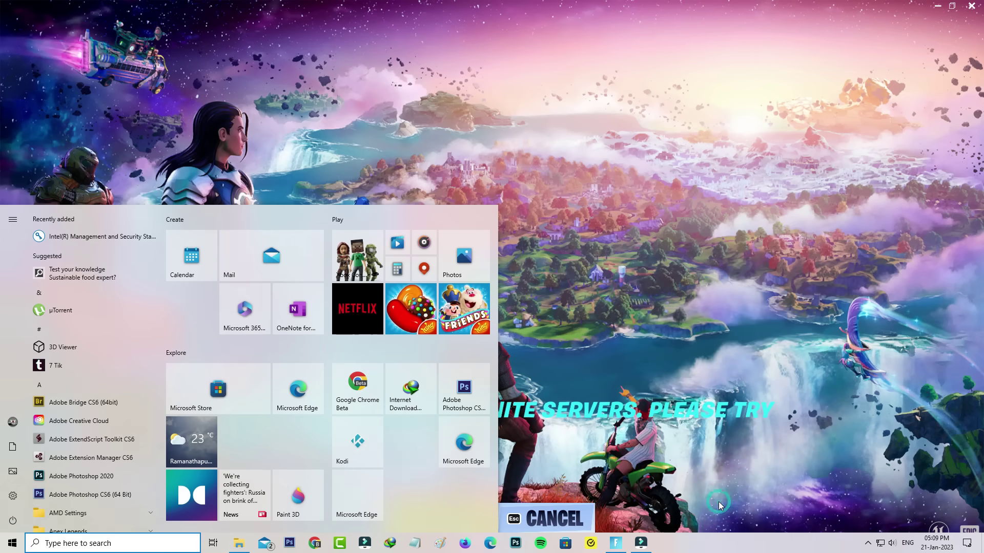
pyautogui.rightClick(630, 149)
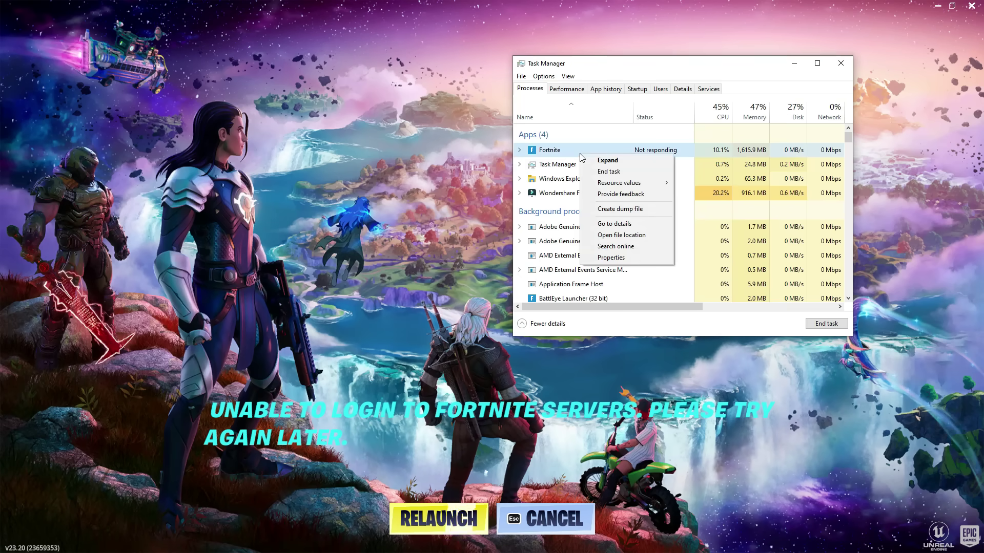
pyautogui.click(658, 169)
# Close Task Manager and open the %localappdata% folder from the Run box.
pyautogui.hotkey('alt', 'F4')
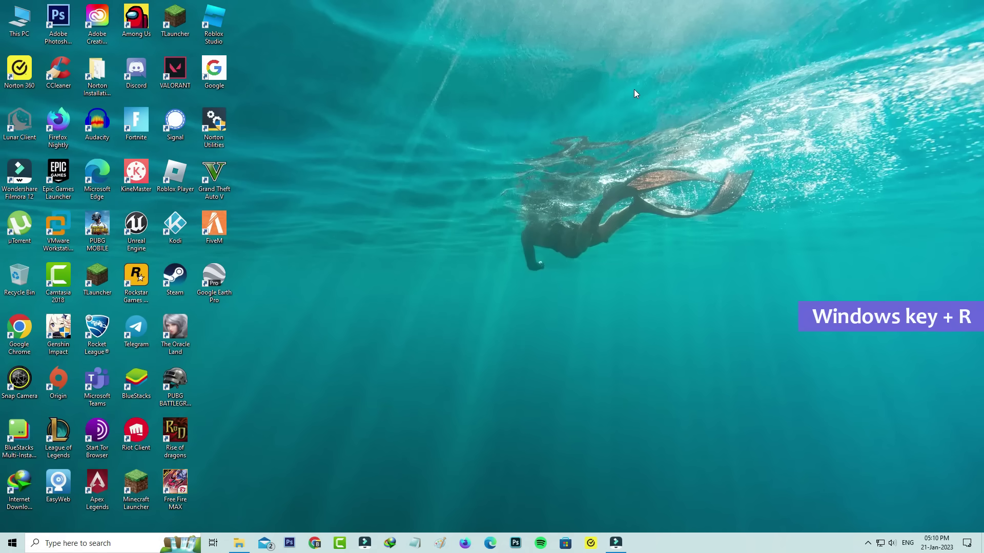
pyautogui.press('super+r')
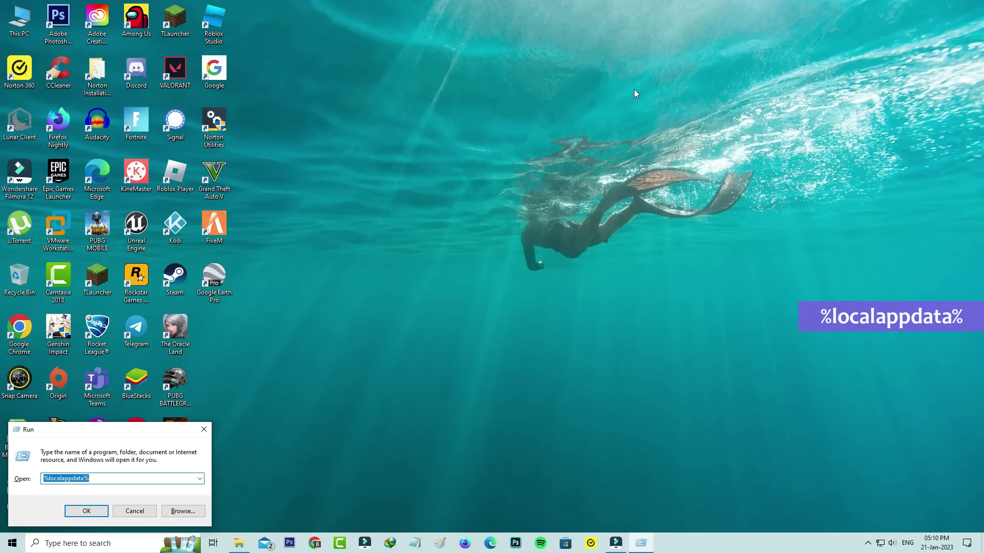
pyautogui.press('Return')
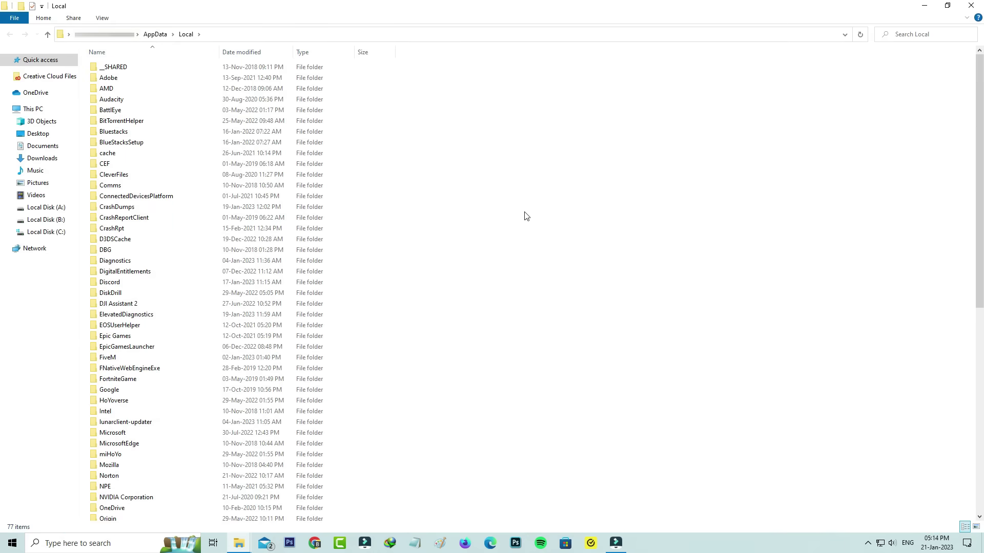
# Delete all five folders inside FortniteGame\Saved\Config\CrashReportClient.
pyautogui.click(167, 380)
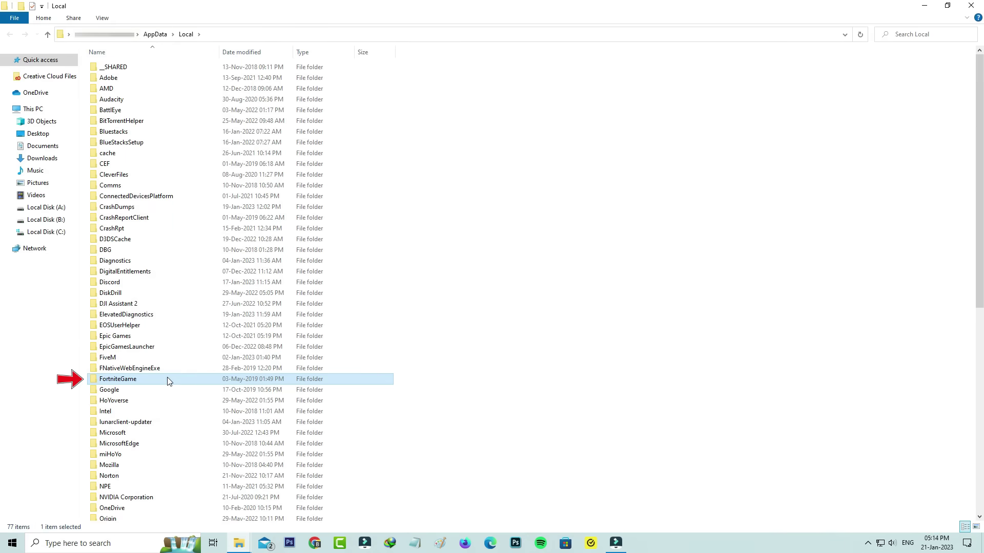
pyautogui.doubleClick(167, 380)
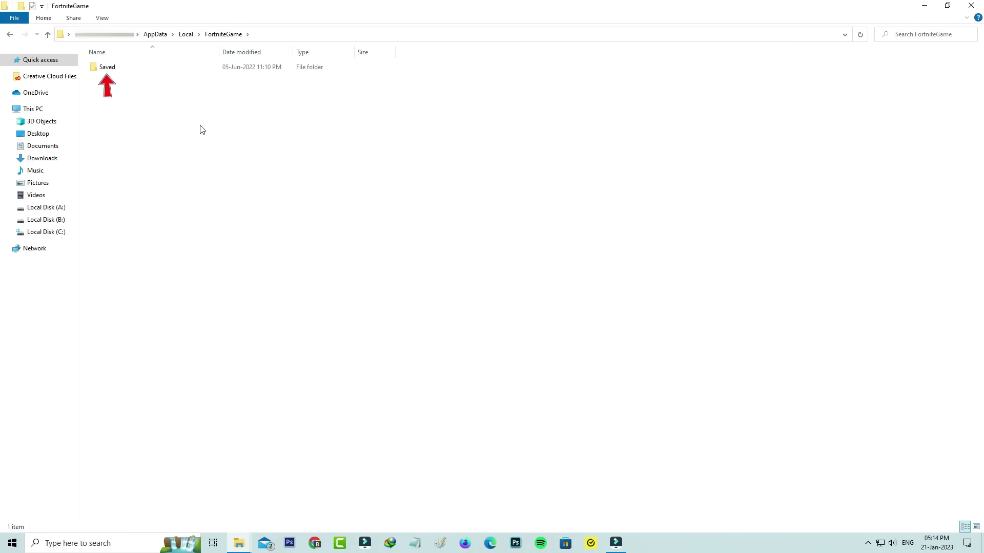
pyautogui.doubleClick(197, 73)
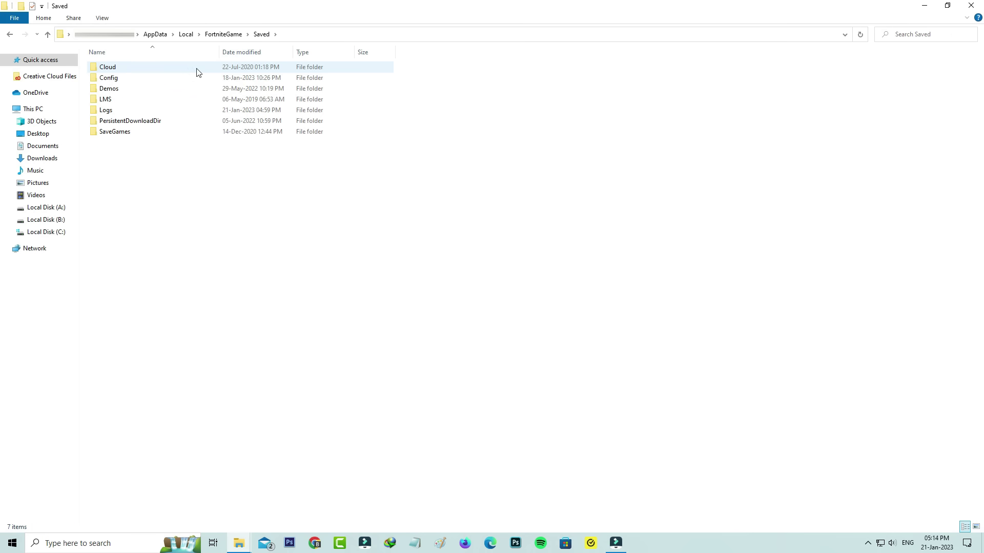
pyautogui.doubleClick(198, 79)
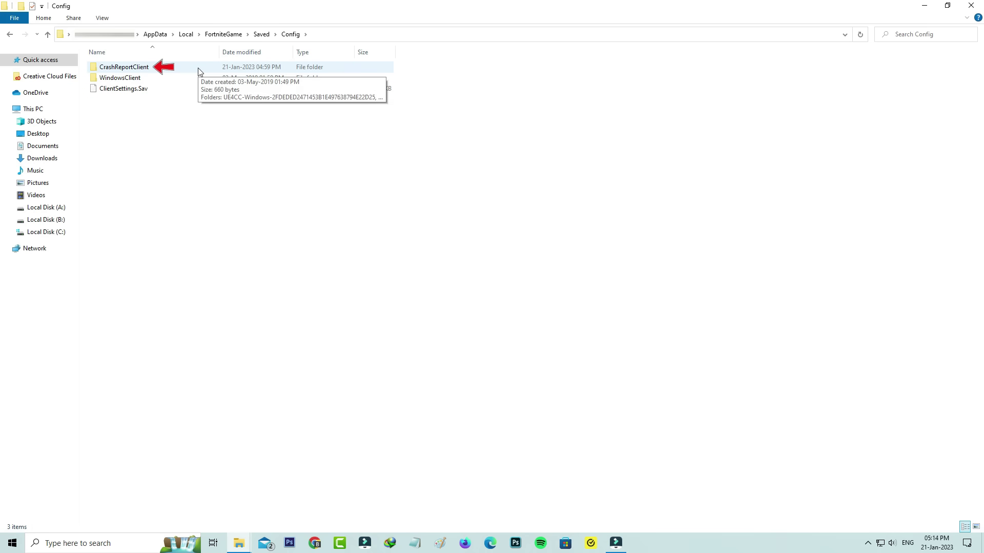
pyautogui.doubleClick(198, 72)
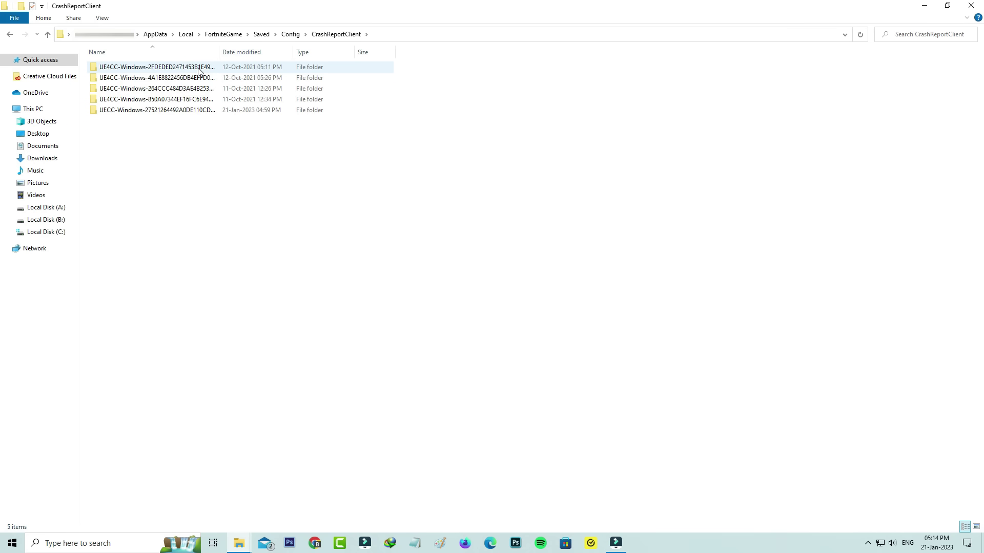
pyautogui.hotkey('ctrl', 'a')
pyautogui.press('Delete')
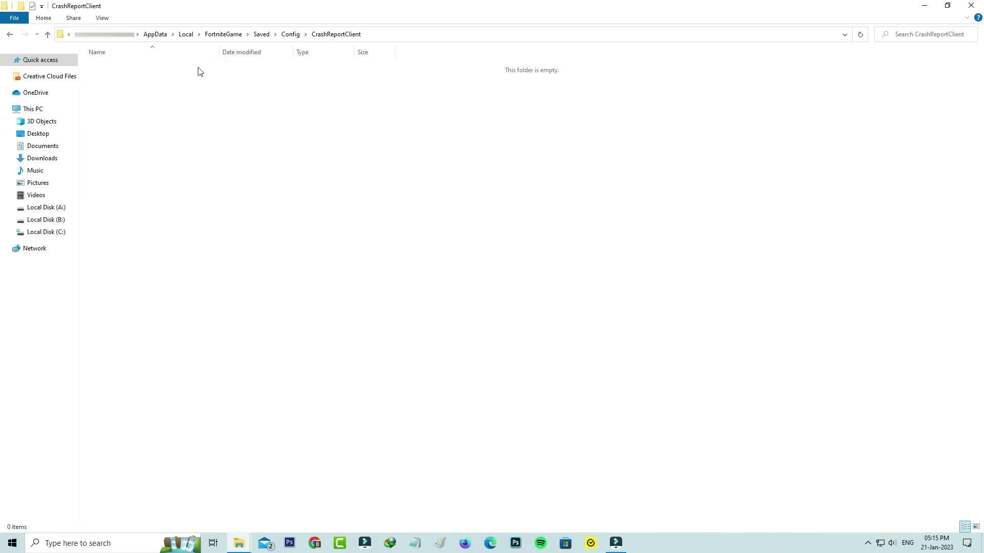
# Delete all six log files in FortniteGame\Saved\Logs and close File Explorer.
pyautogui.click(10, 35)
pyautogui.click(10, 35)
pyautogui.moveTo(120, 82)
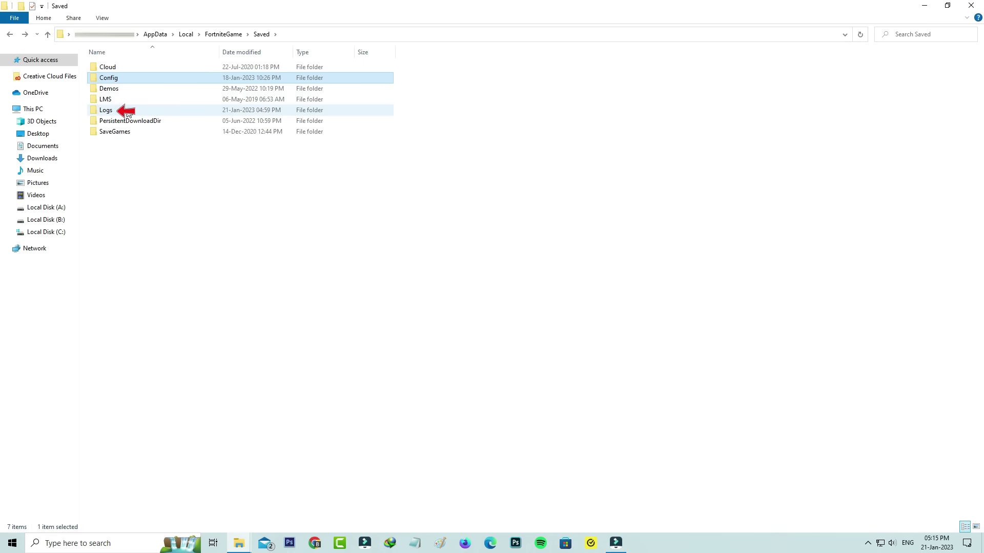
pyautogui.doubleClick(128, 112)
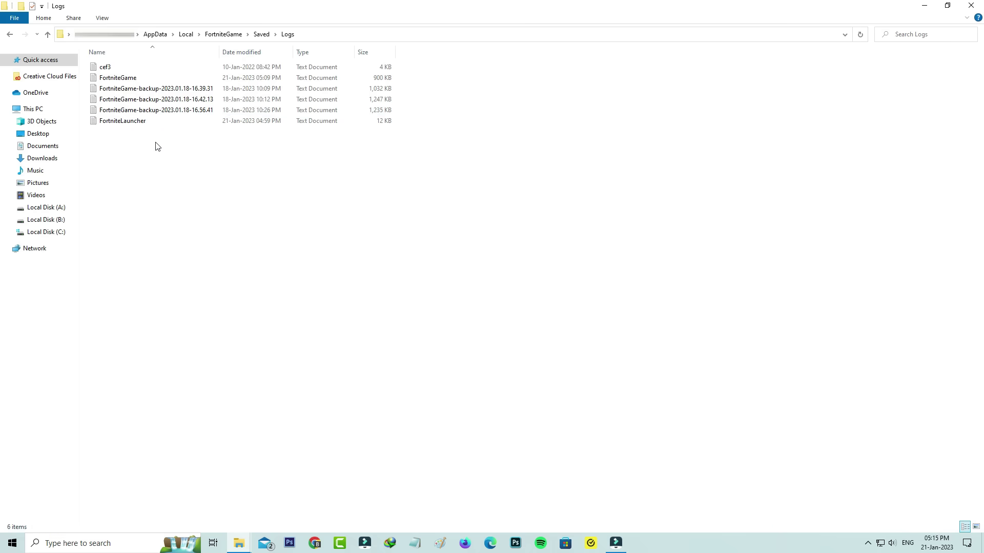
pyautogui.hotkey('ctrl', 'a')
pyautogui.press('Delete')
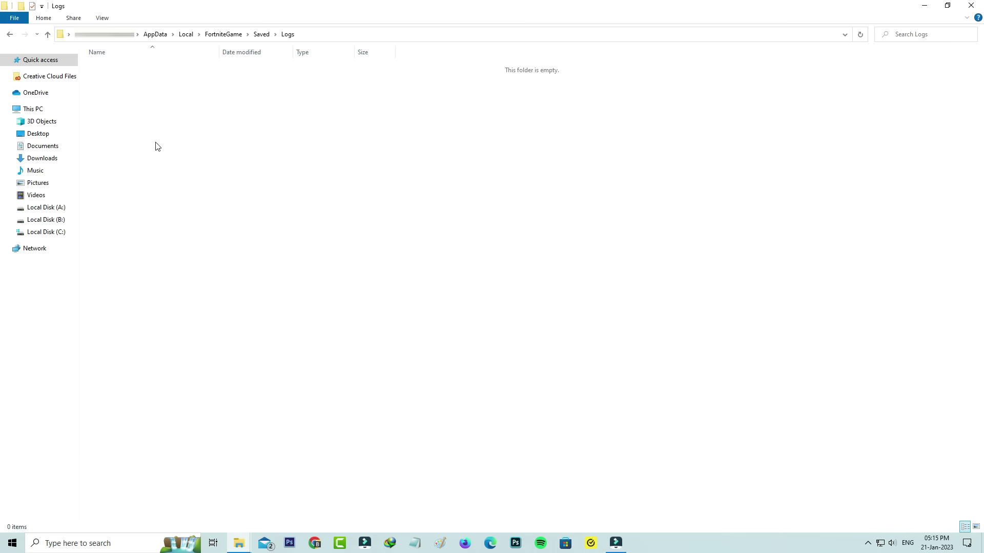
pyautogui.click(970, 5)
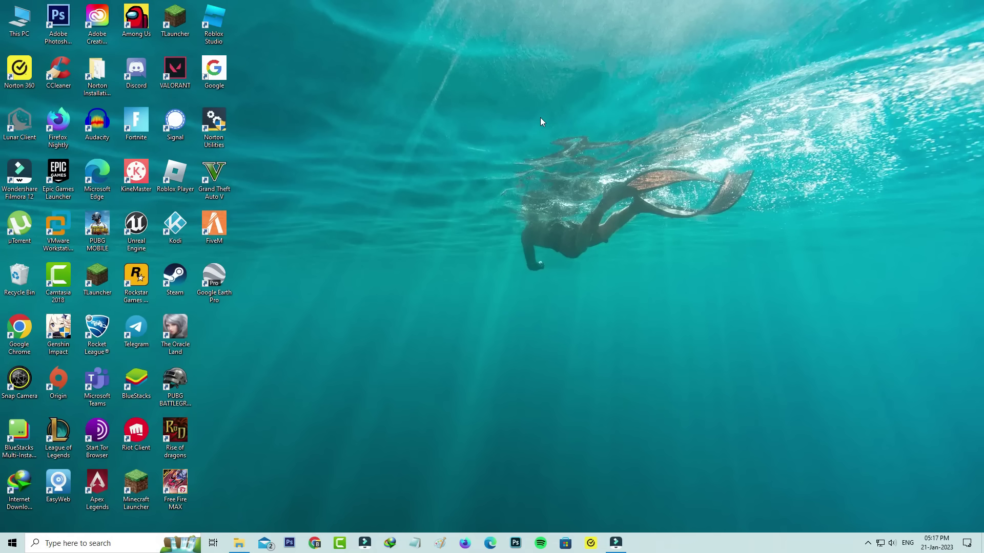
# Search 'cmd' and launch Command Prompt with Run as administrator.
pyautogui.press('super')
pyautogui.write('cmd')
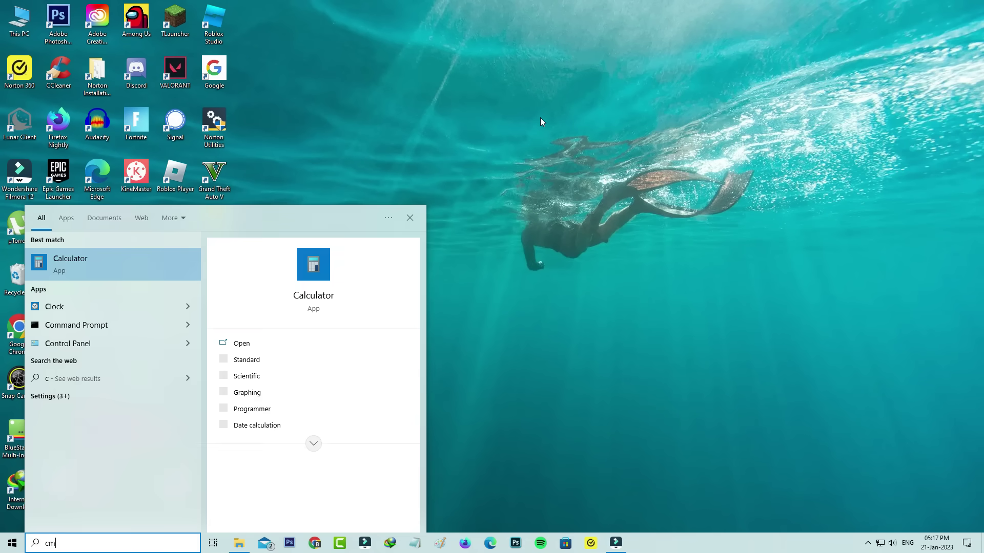
pyautogui.rightClick(138, 267)
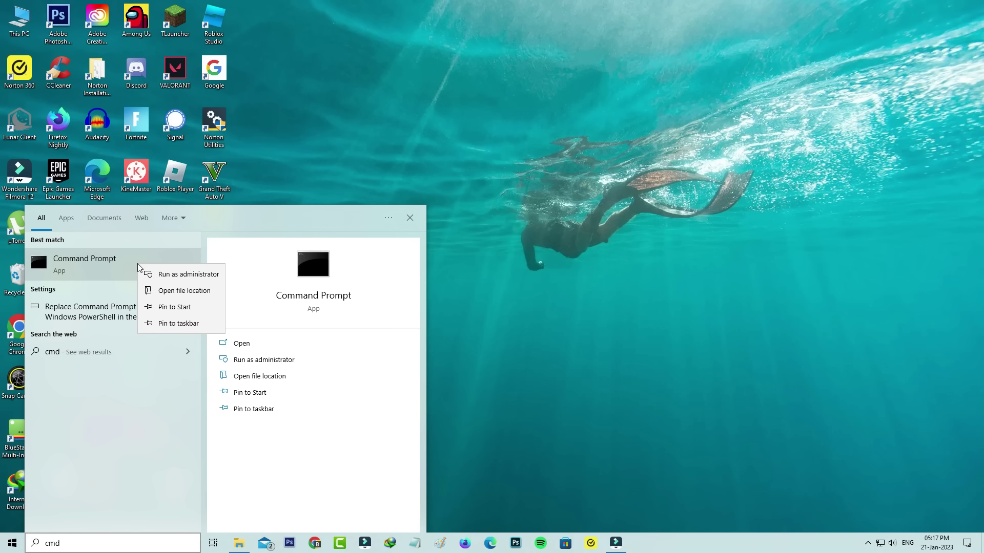
pyautogui.click(171, 272)
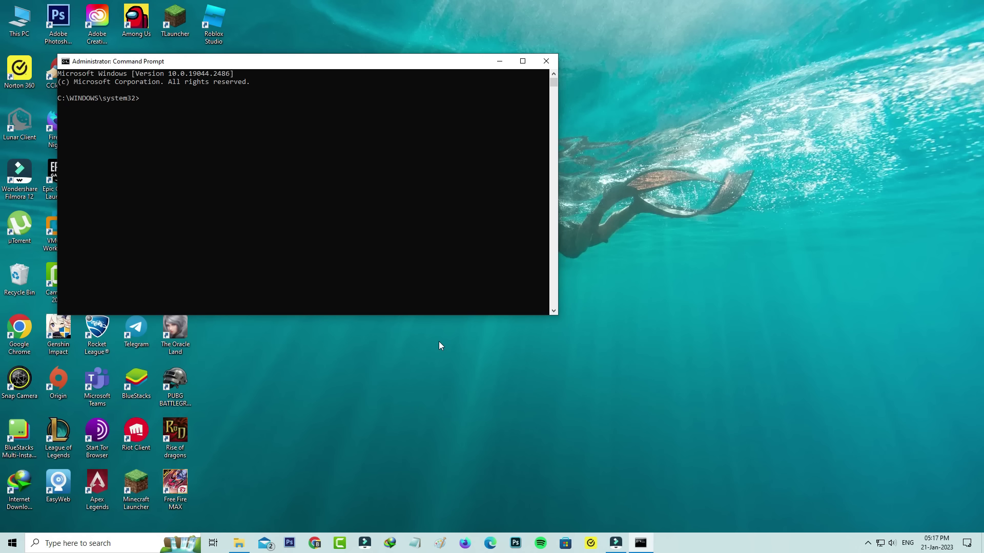
# Run 'netsh winsock reset' and 'netsh int ip reset' to reset the network stack.
pyautogui.write('netsh win')
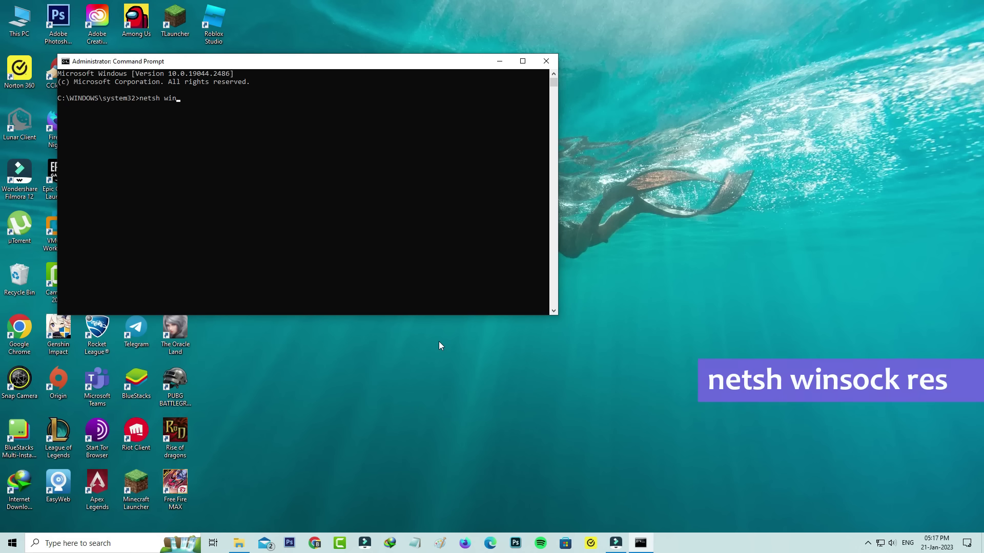
pyautogui.write('sock reset')
pyautogui.press('Return')
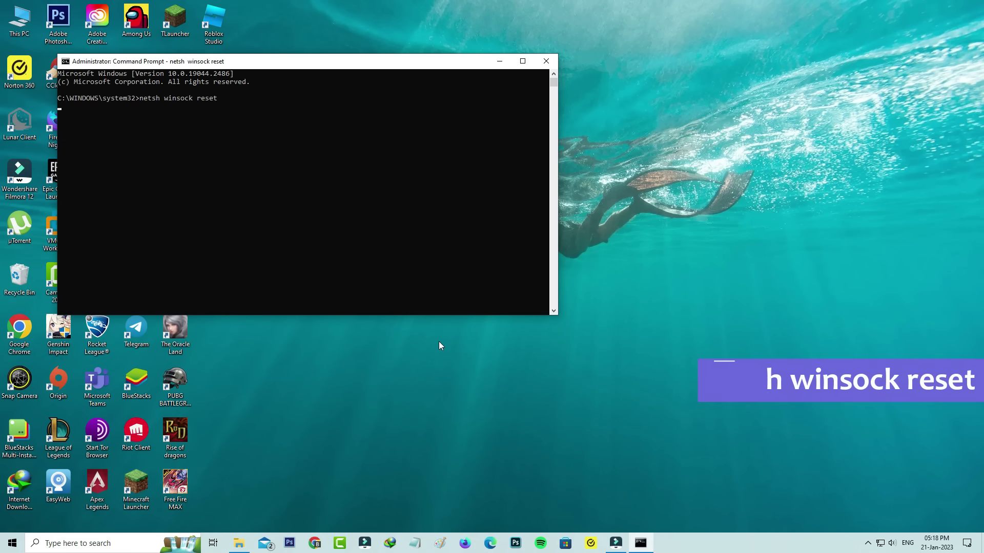
pyautogui.write('ne')
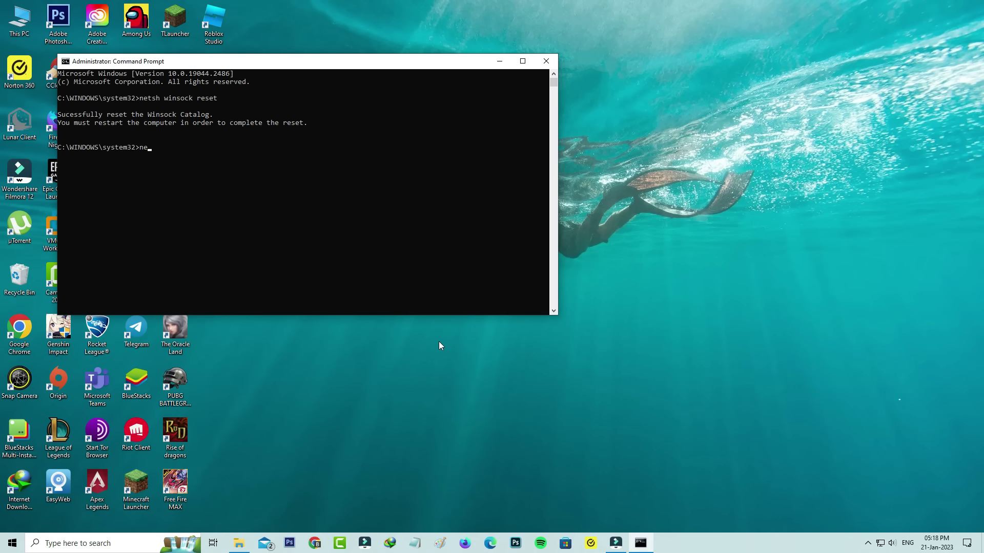
pyautogui.write('tsh int')
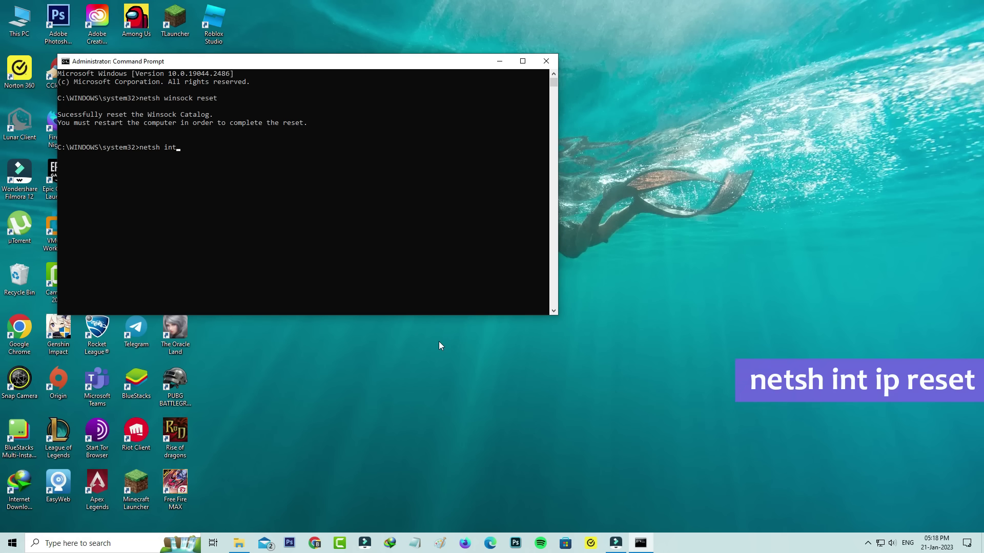
pyautogui.write(' ip reset')
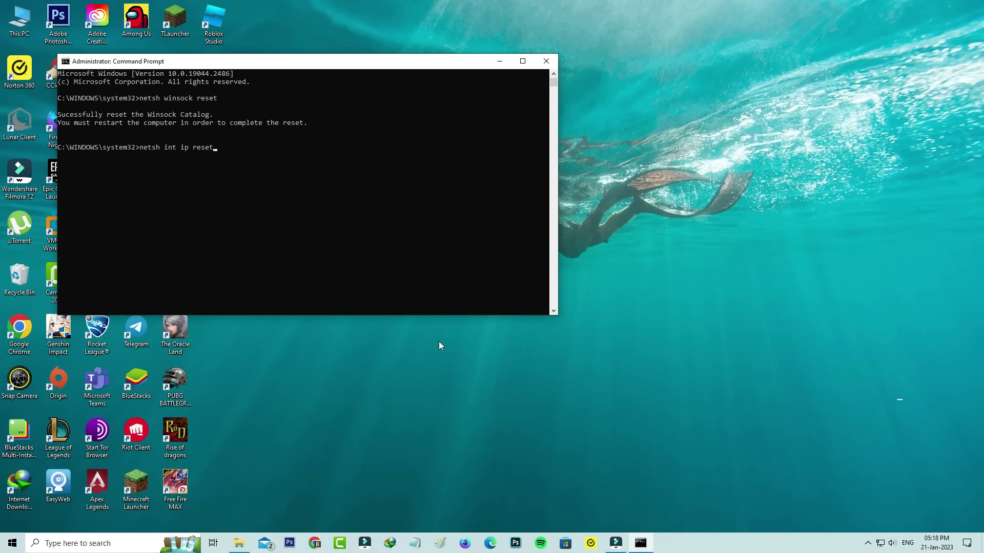
pyautogui.press('Return')
# Run ipconfig /release, /renew and /flushdns, then type 'exit'.
pyautogui.write('ipconf')
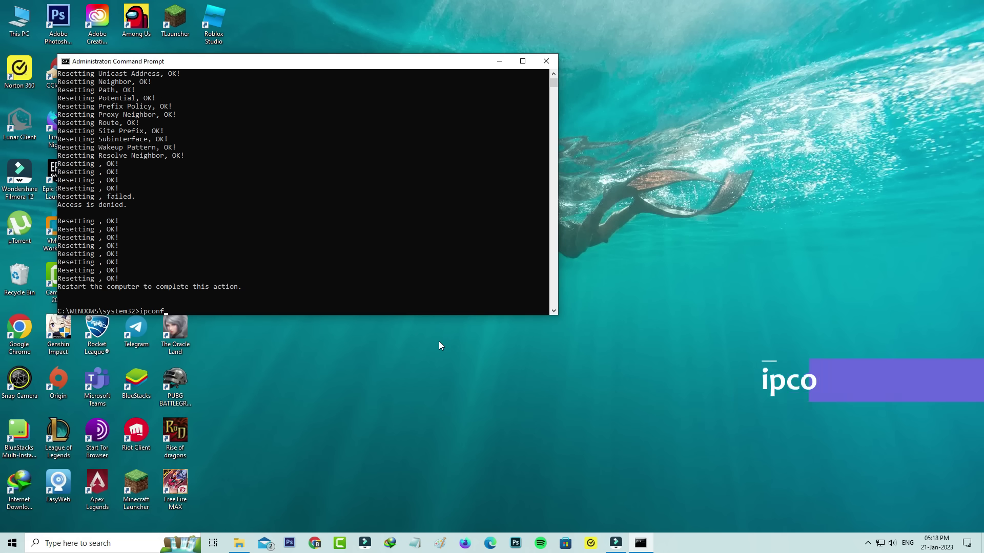
pyautogui.write('ig/')
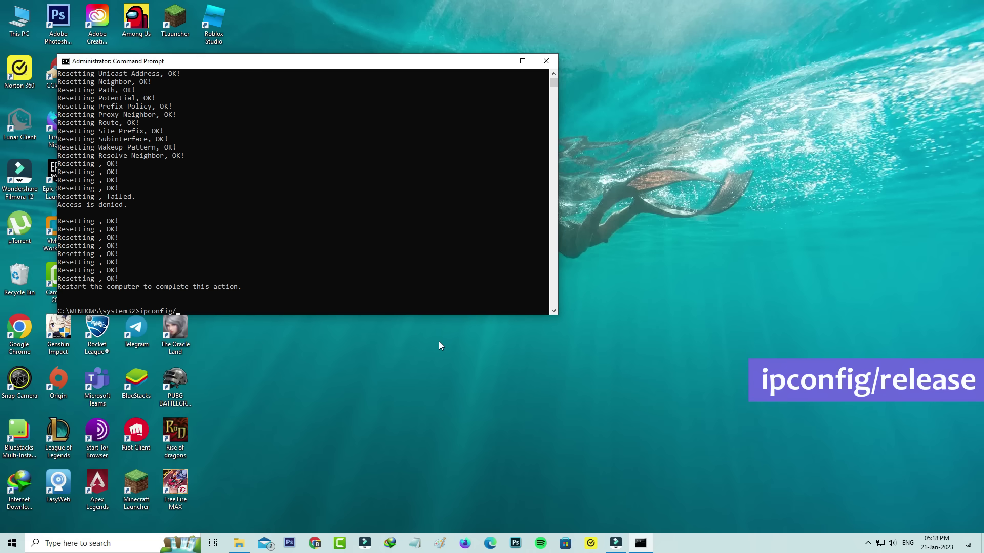
pyautogui.write('release')
pyautogui.press('Return')
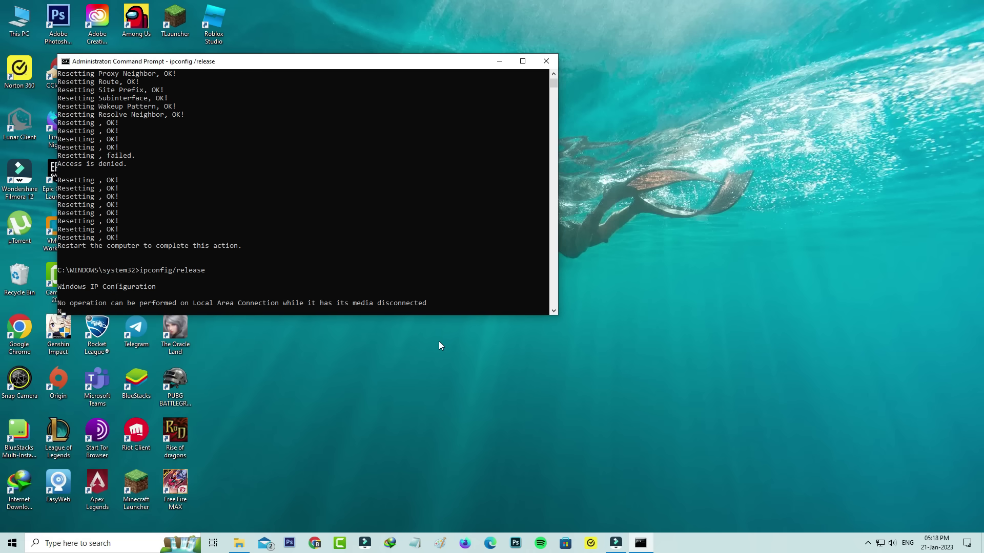
pyautogui.write('ipconf')
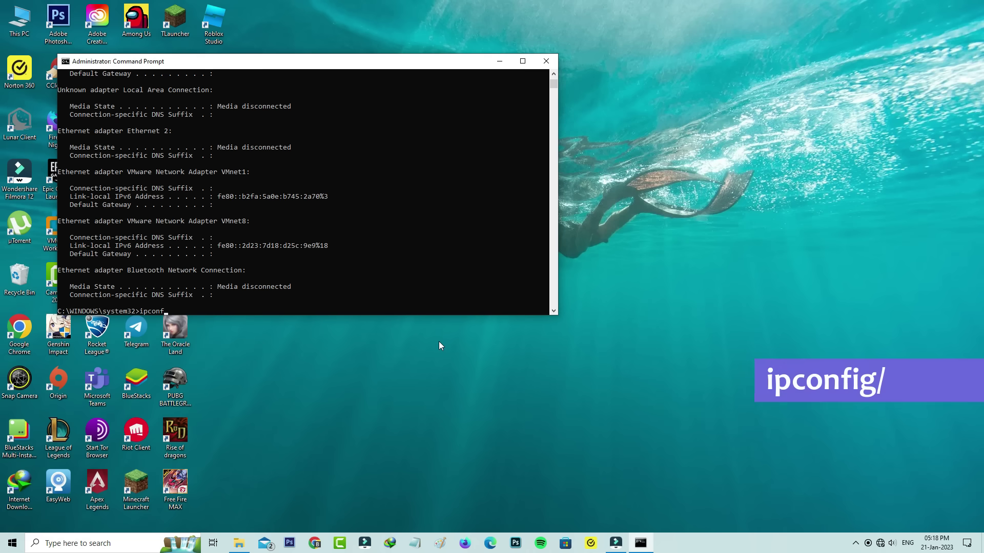
pyautogui.write('ig/')
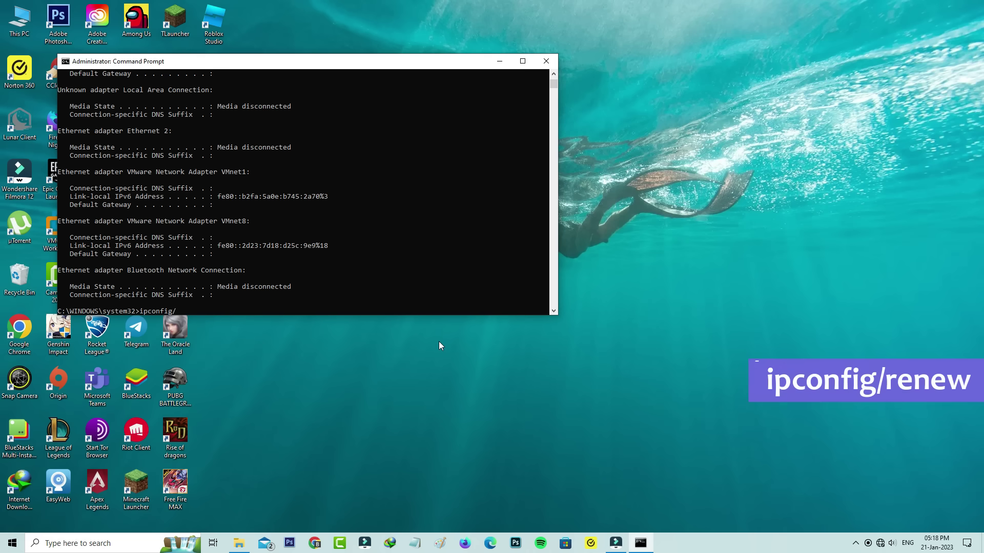
pyautogui.write('renew')
pyautogui.press('Return')
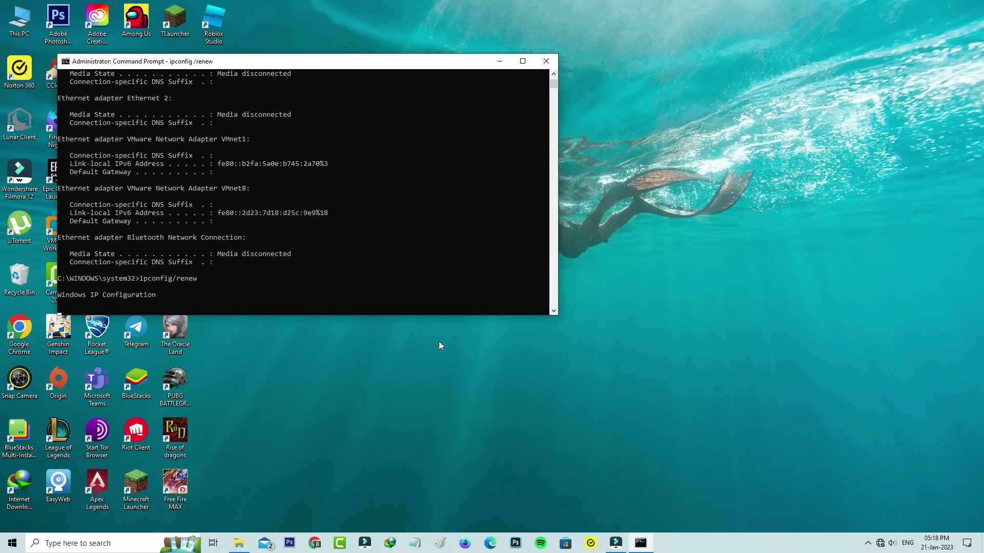
pyautogui.write('ipc')
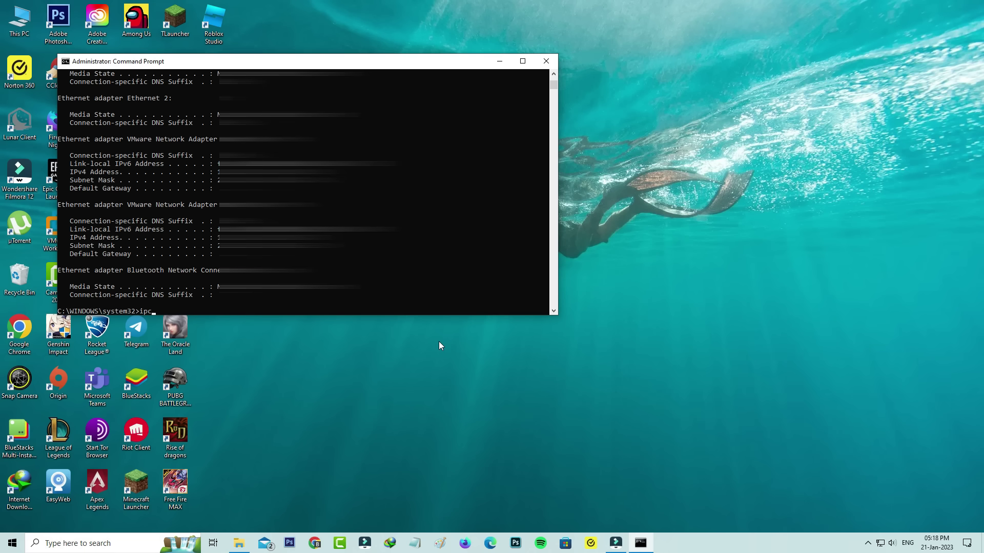
pyautogui.write('onfig')
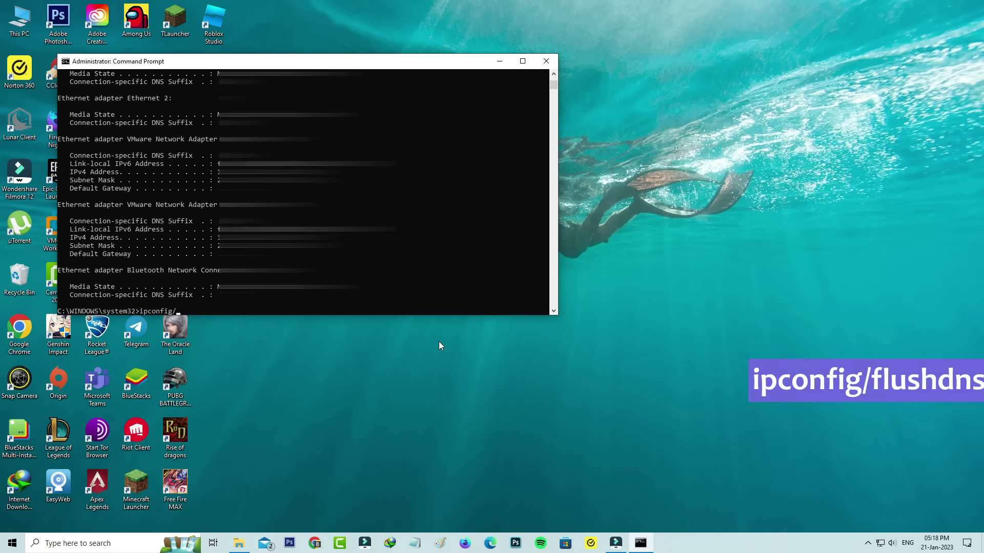
pyautogui.write('/flushdns')
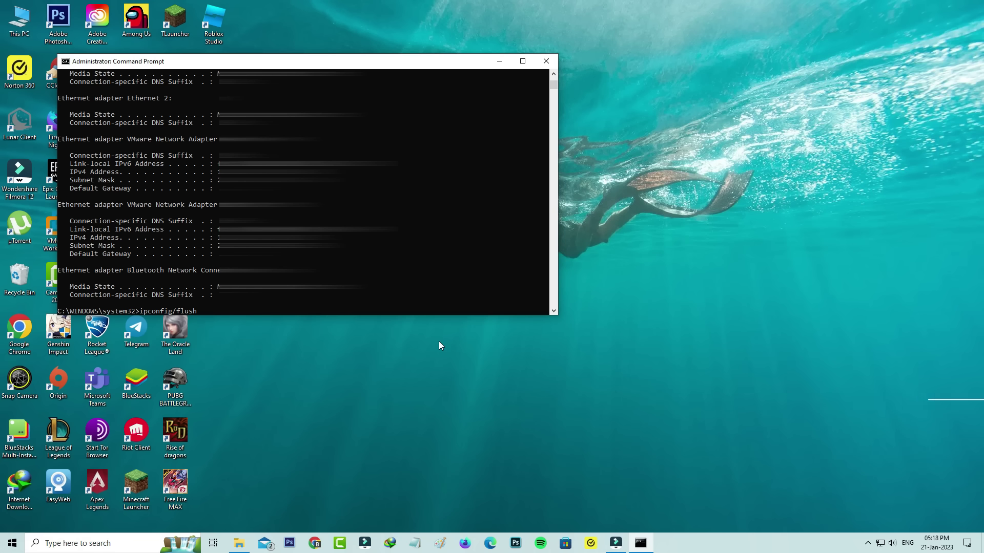
pyautogui.press('Return')
pyautogui.write('e')
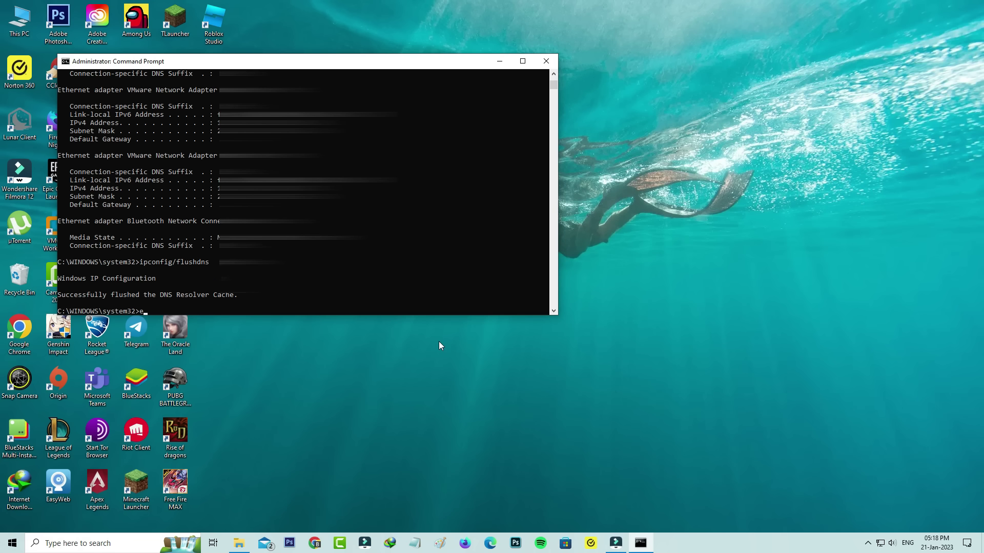
pyautogui.write('xit')
# Exit Command Prompt and restart the PC from the Shut Down Windows dialog.
pyautogui.press('Return')
pyautogui.hotkey('alt', 'F4')
pyautogui.press('Down')
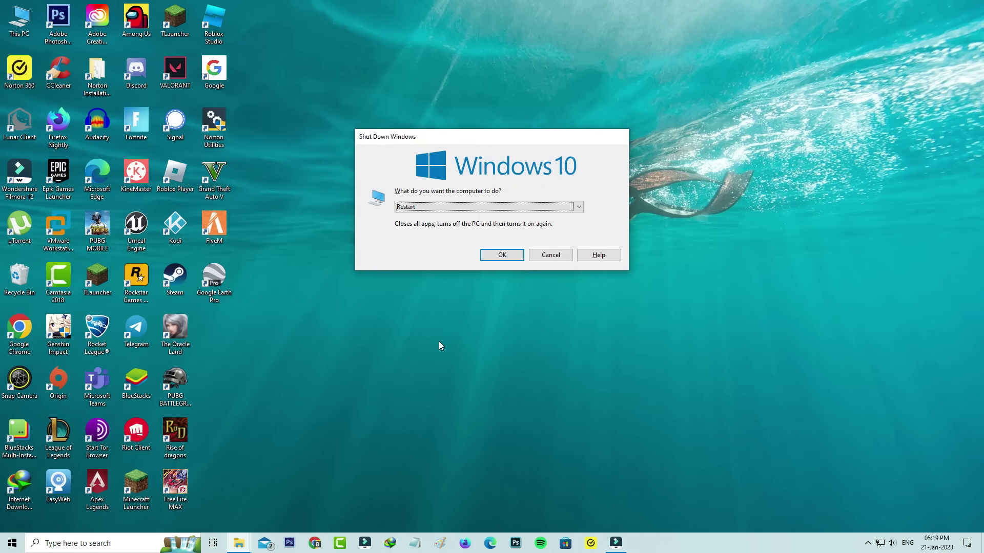
pyautogui.press('Return')
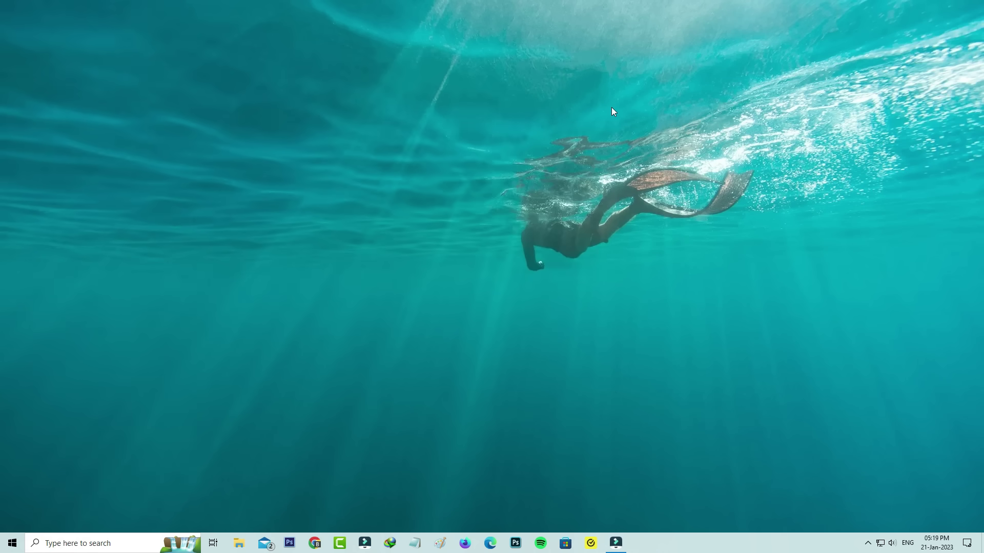